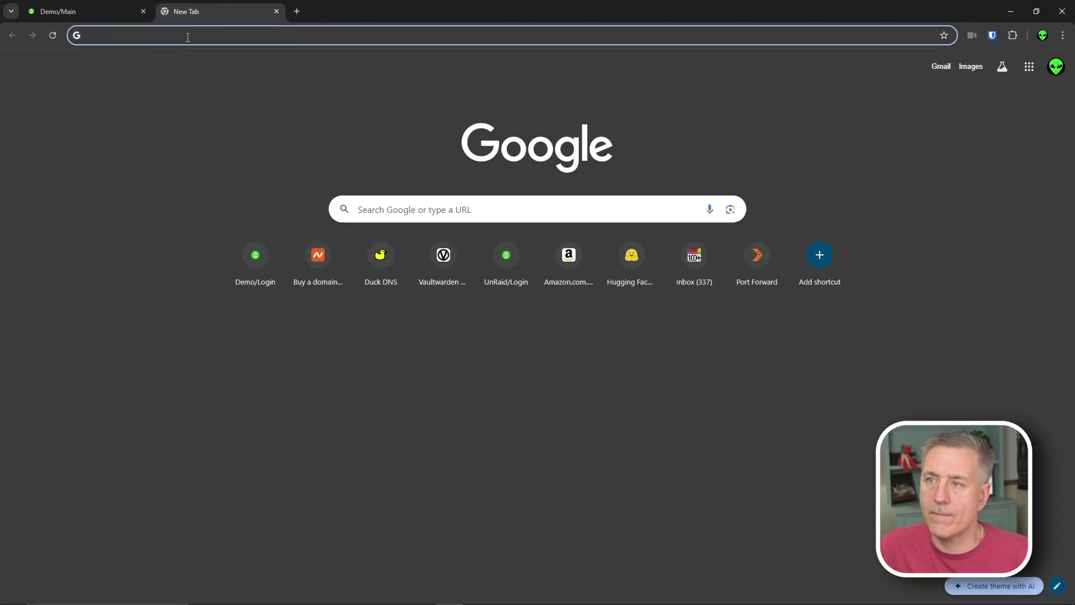
# Start entering a web address in the new Chrome tab's address bar.
pyautogui.click(187, 37)
# Load cloudflare.com and start adding a website on the Free plan.
pyautogui.write('https://www.cloudflare.com/')
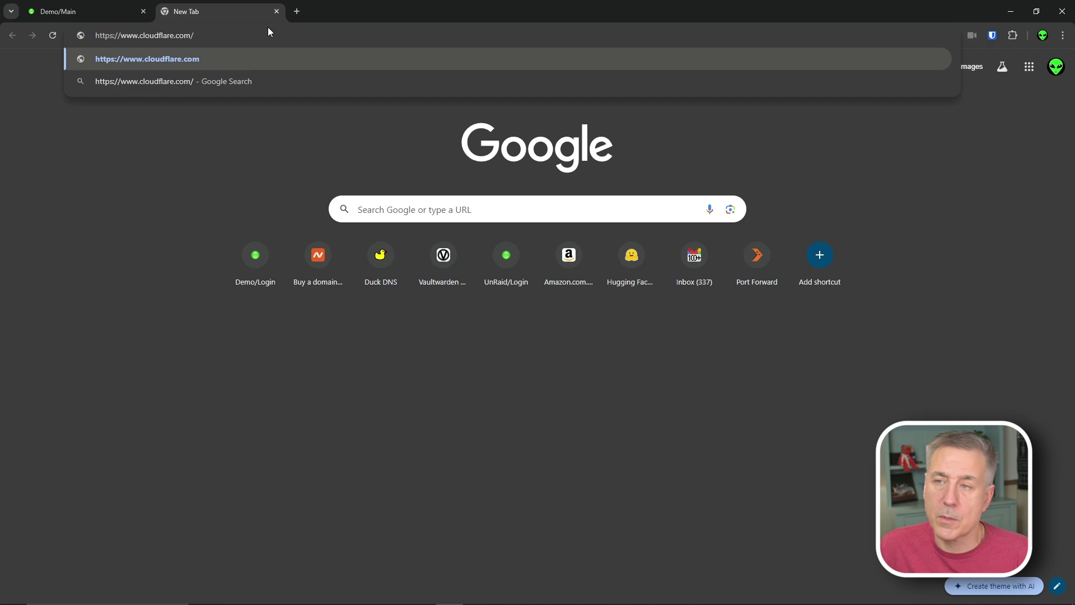
pyautogui.press('Return')
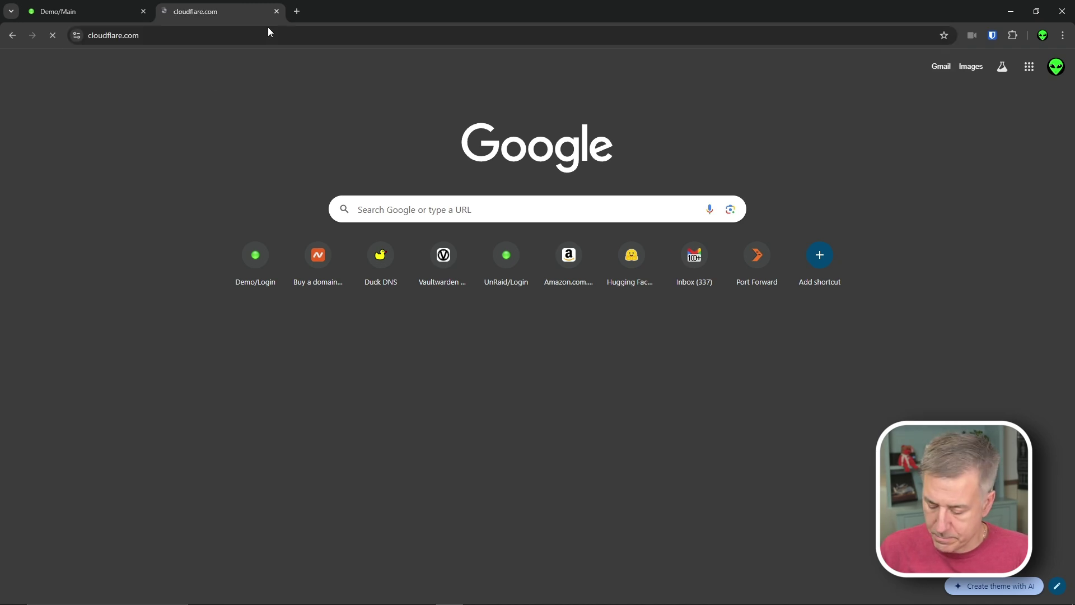
pyautogui.click(772, 99)
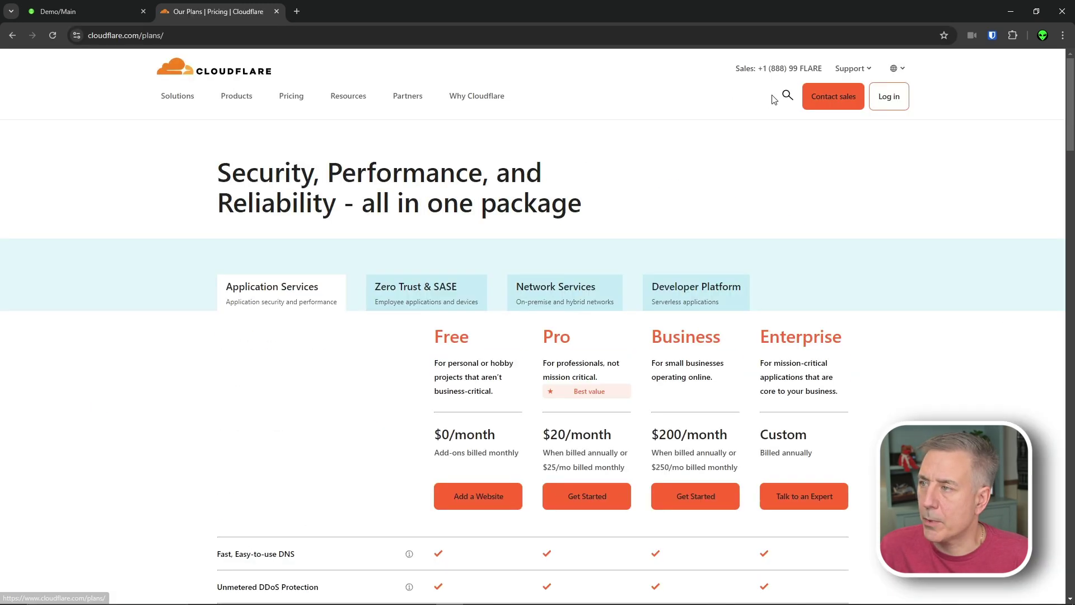
pyautogui.click(480, 504)
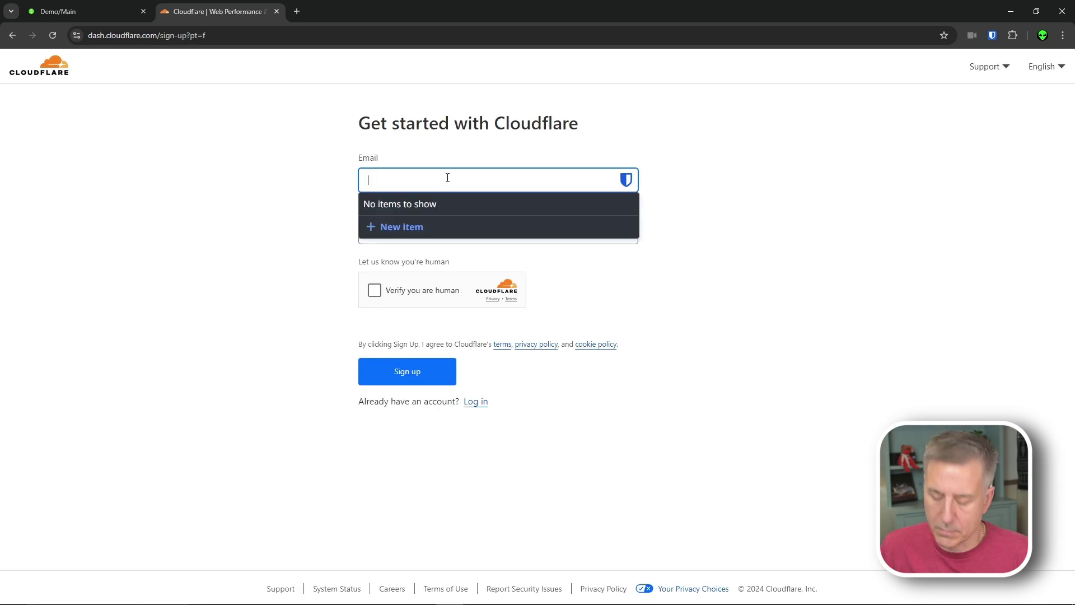
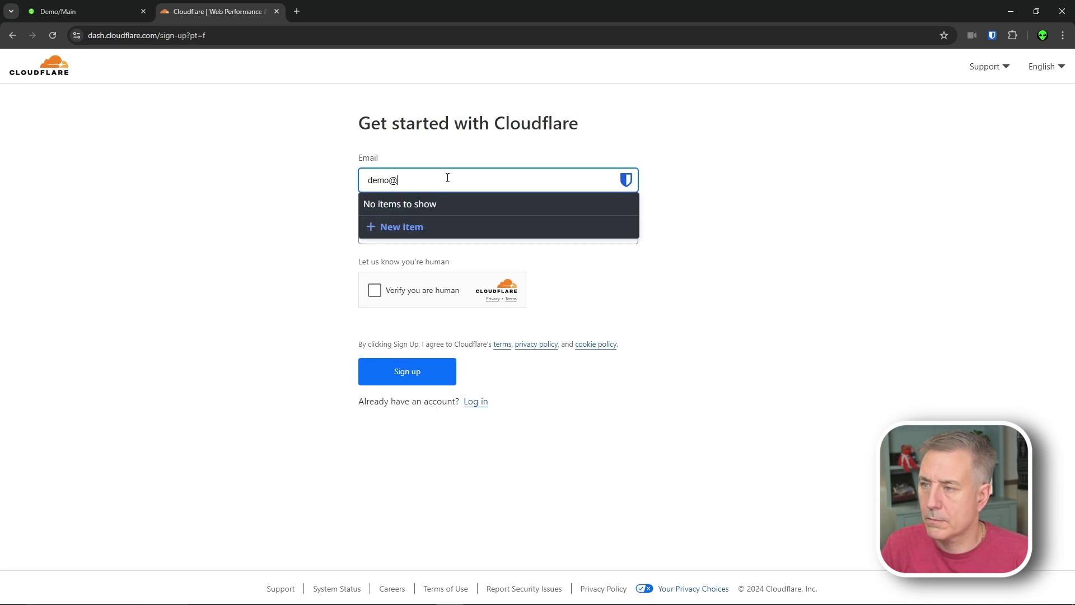
# Sign up with an email and password, then submit zenabs.com as the domain.
pyautogui.press('Tab')
pyautogui.hotkey('ctrl', 'v')
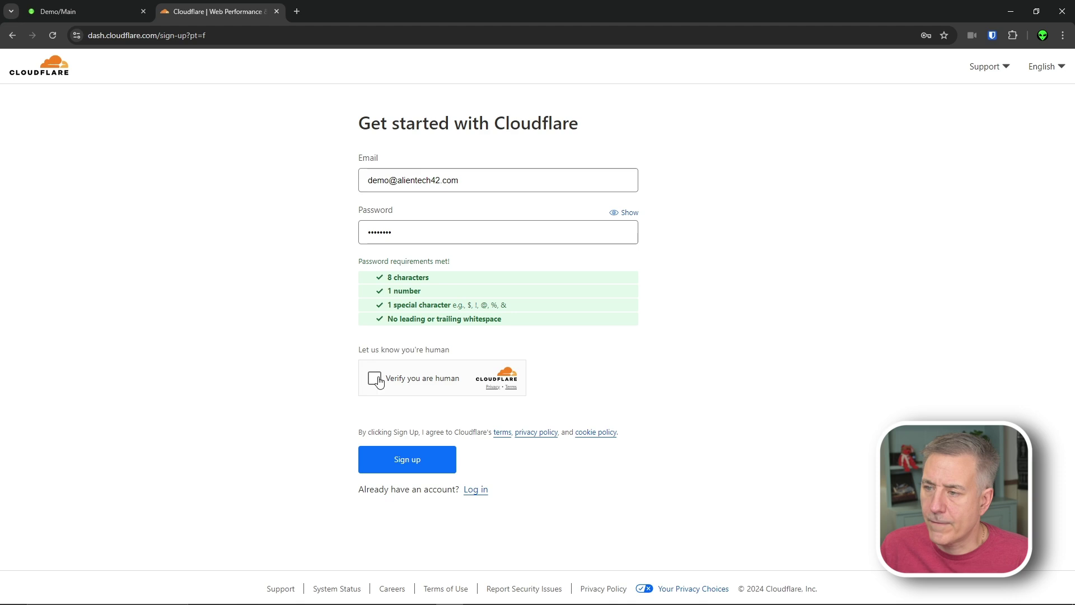
pyautogui.click(407, 464)
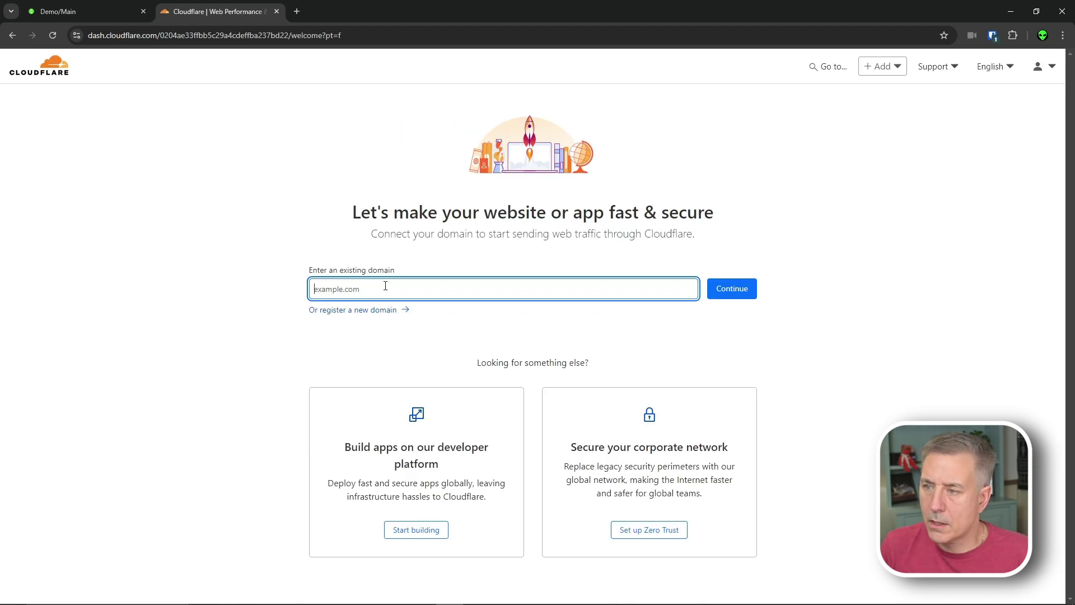
pyautogui.write('zenabs.com')
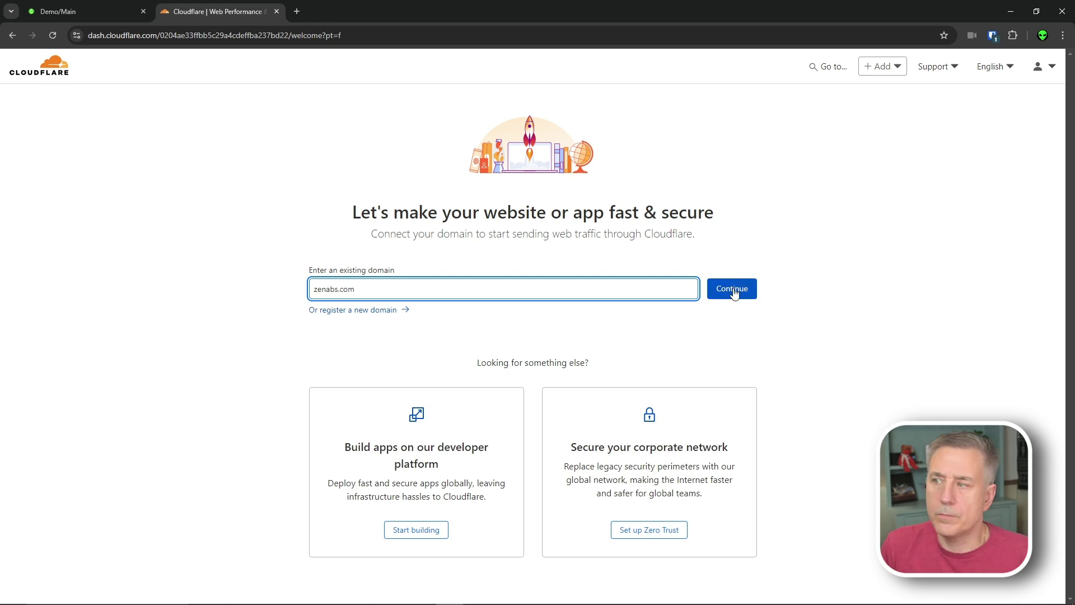
pyautogui.click(734, 292)
# Confirm the Free plan, quick-scan the existing DNS records and continue to activation.
pyautogui.scroll(-3, 498, 576)
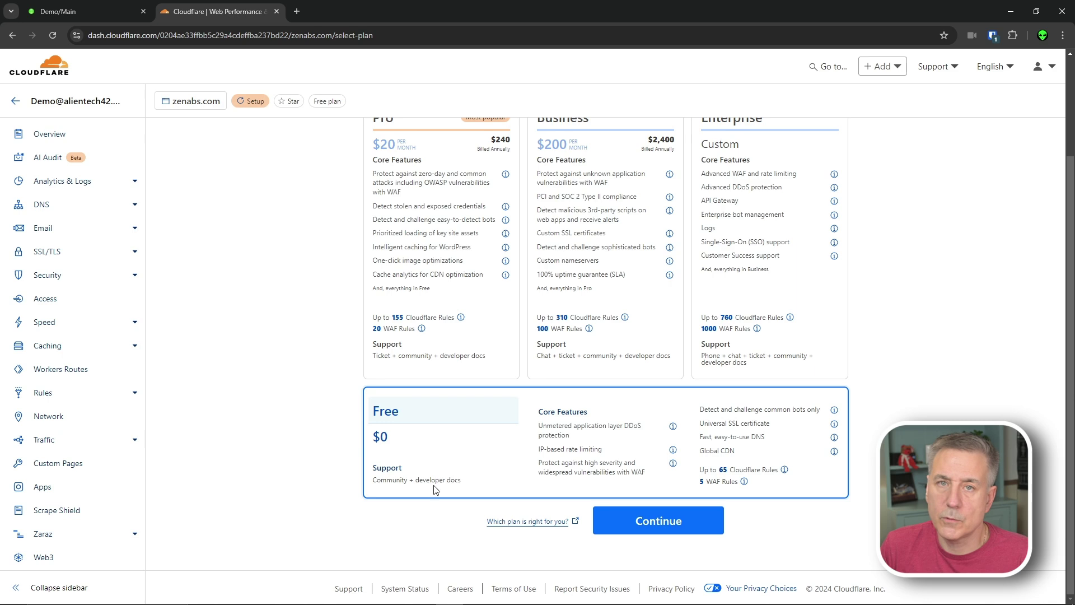
pyautogui.click(666, 527)
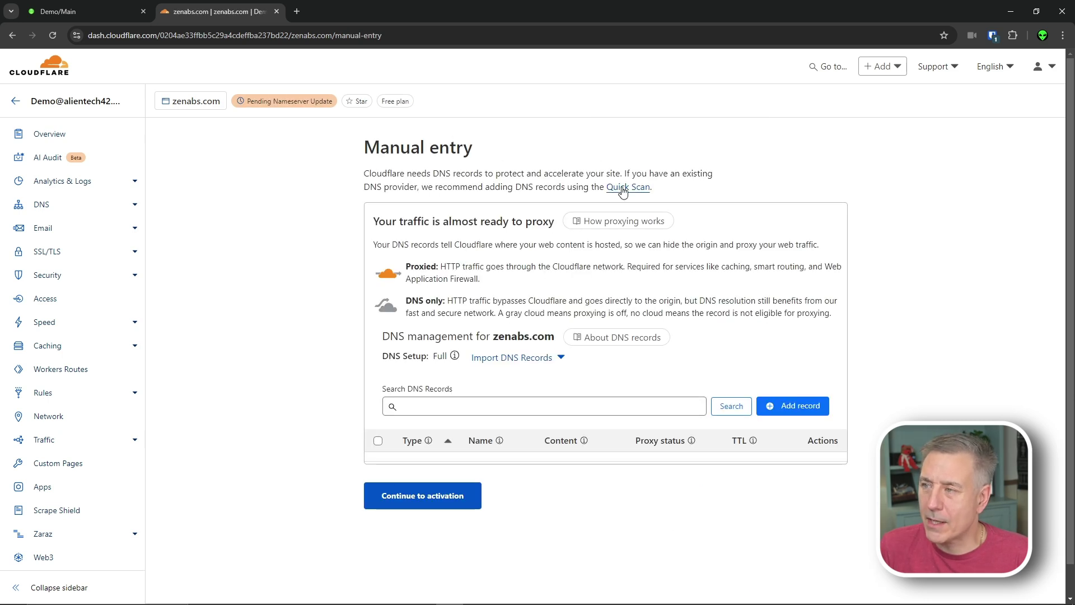
pyautogui.click(623, 189)
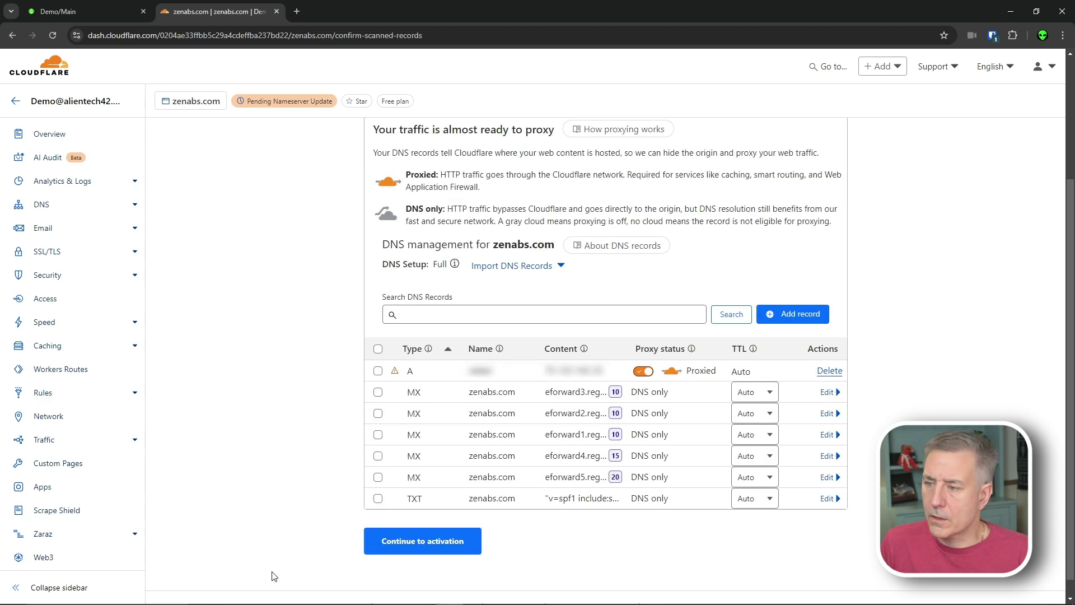
pyautogui.click(416, 552)
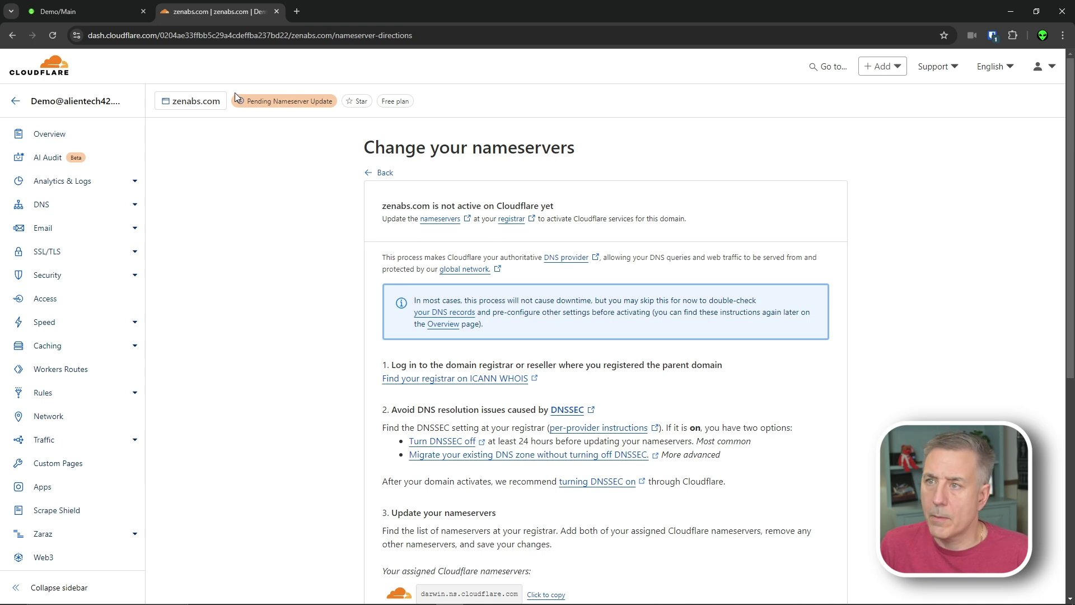
pyautogui.click(297, 6)
# In Namecheap, switch zenabs.com's nameservers to Custom DNS.
pyautogui.write('nam')
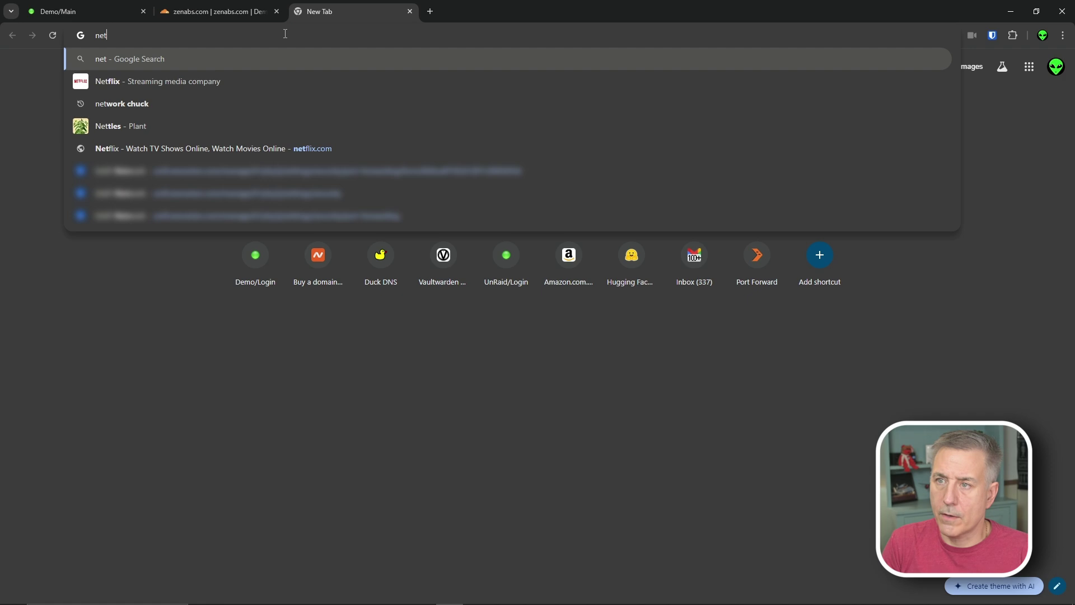
pyautogui.press('Return')
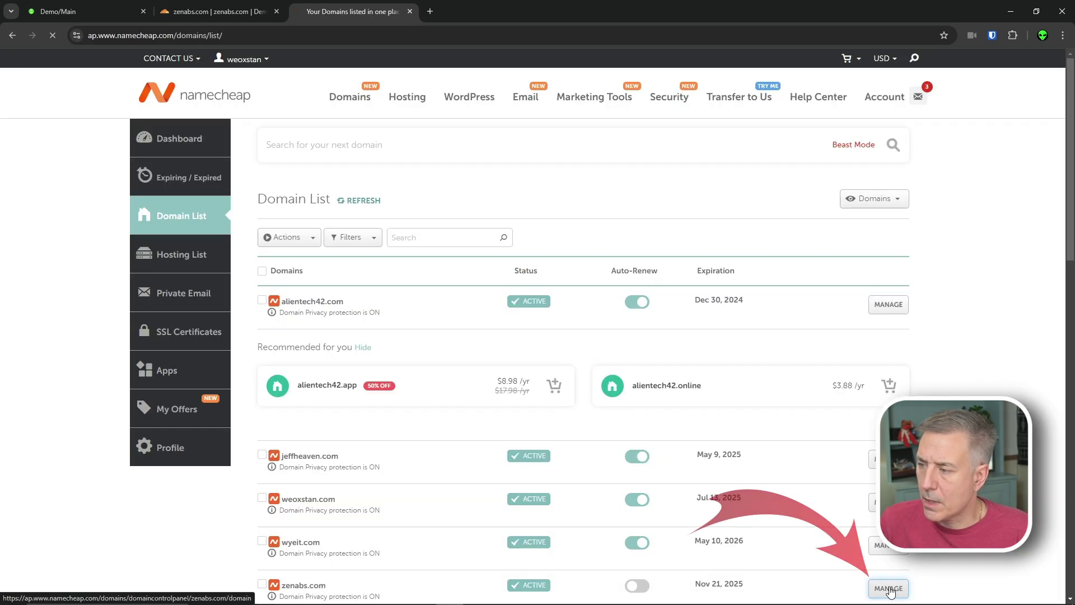
pyautogui.click(873, 587)
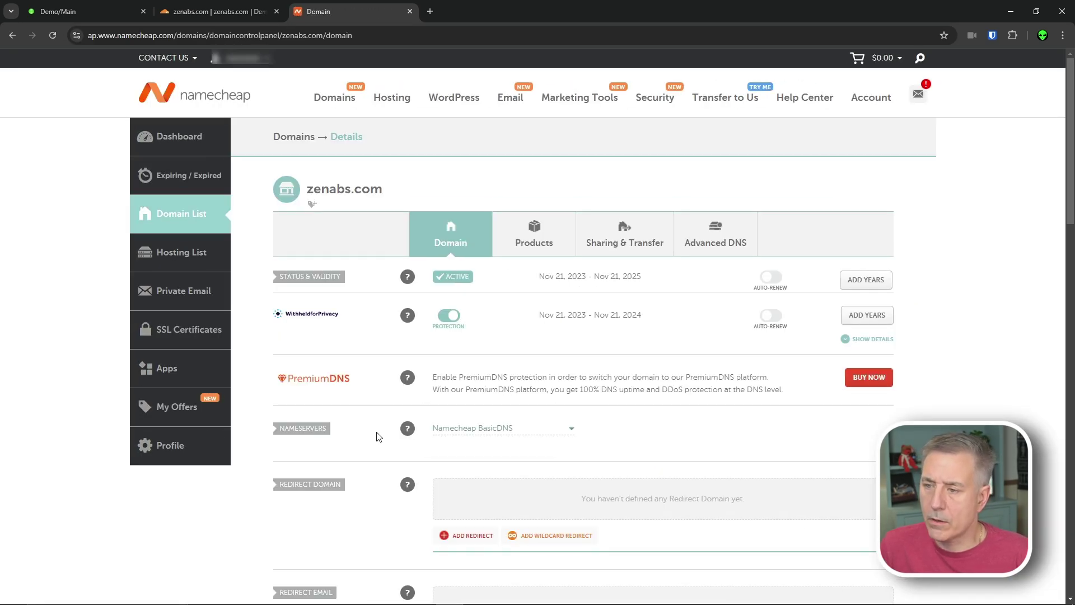
pyautogui.click(566, 431)
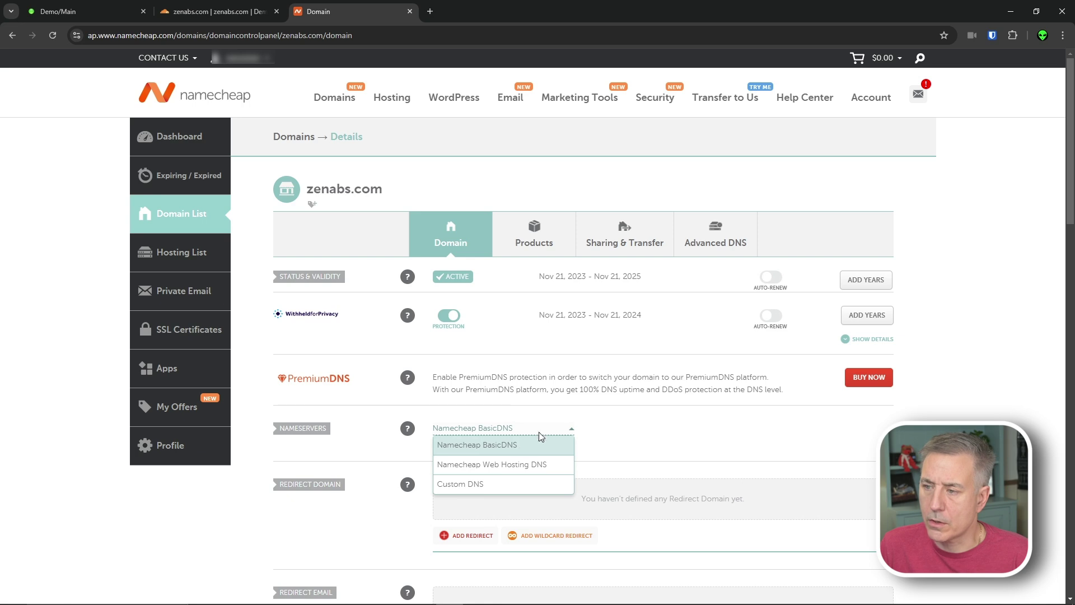
pyautogui.click(481, 483)
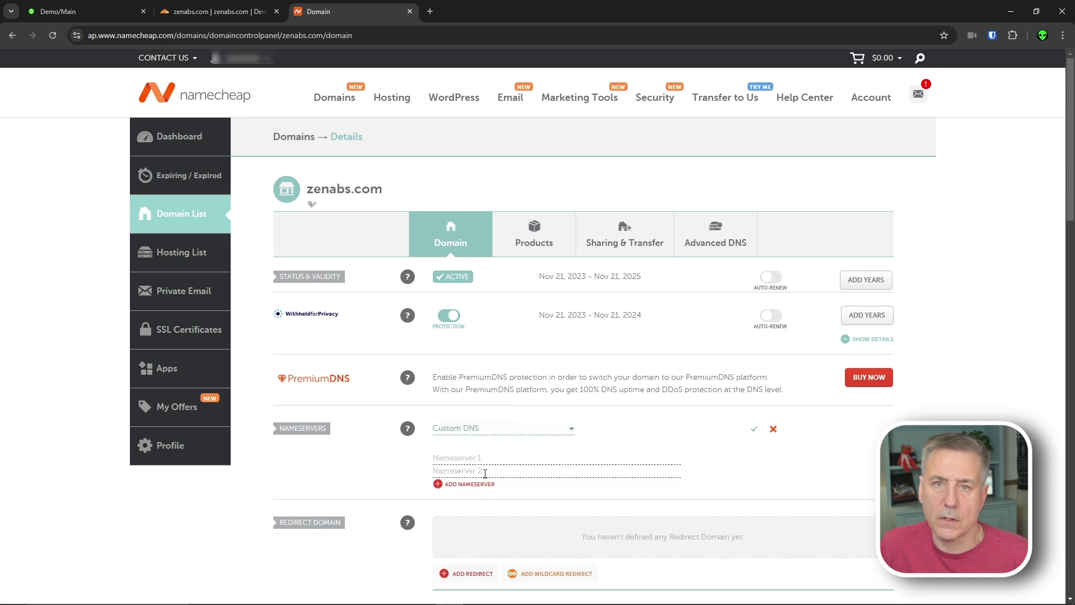
# Copy darwin.ns.cloudflare.com from Cloudflare into Nameserver 1.
pyautogui.click(216, 13)
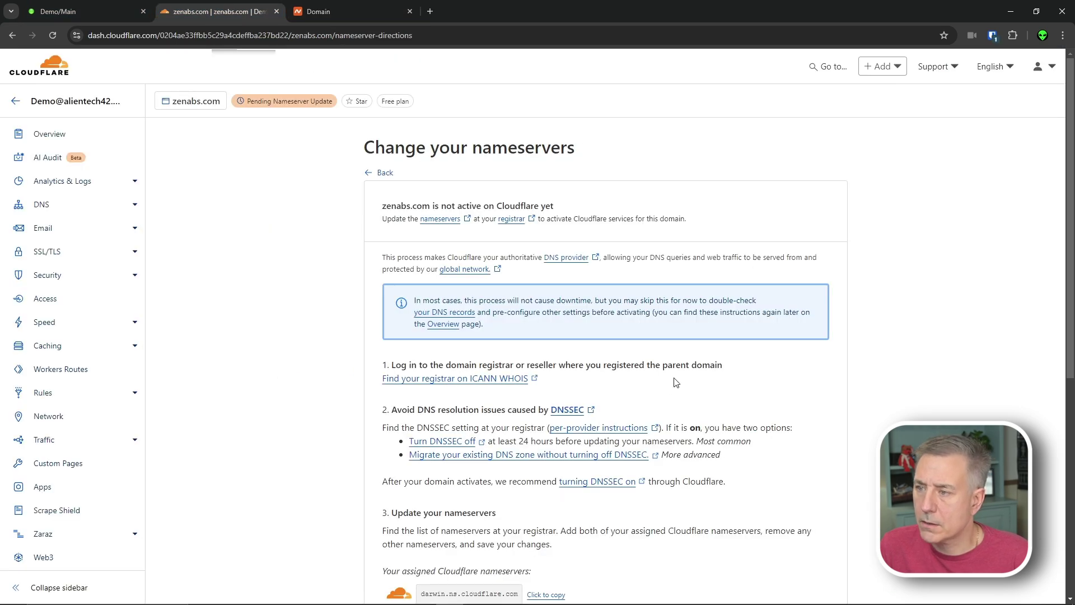
pyautogui.scroll(-1, 632, 365)
pyautogui.scroll(-2, 632, 365)
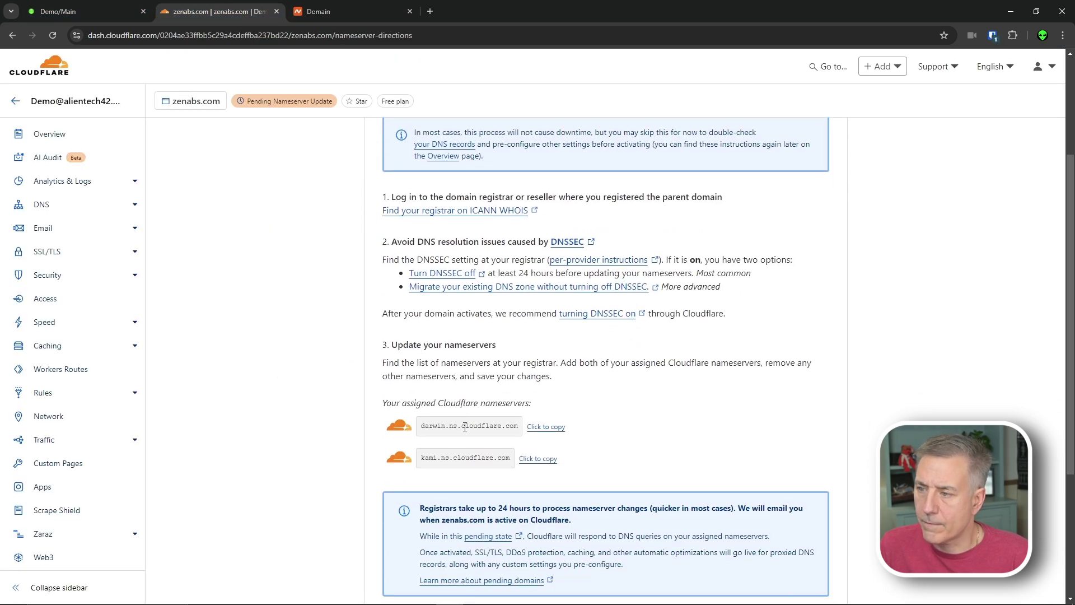
pyautogui.click(545, 427)
pyautogui.hotkey('ctrl', 'Tab')
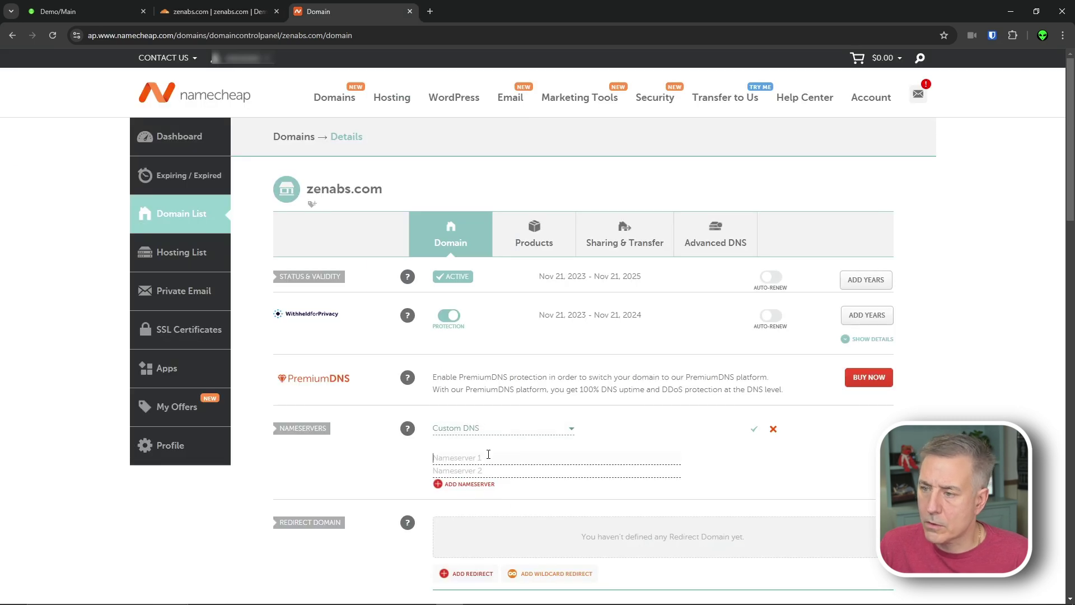
pyautogui.hotkey('ctrl', 'v')
# Copy kami.ns.cloudflare.com into Nameserver 2 and save the custom nameservers.
pyautogui.hotkey('ctrl', 'shift', 'Tab')
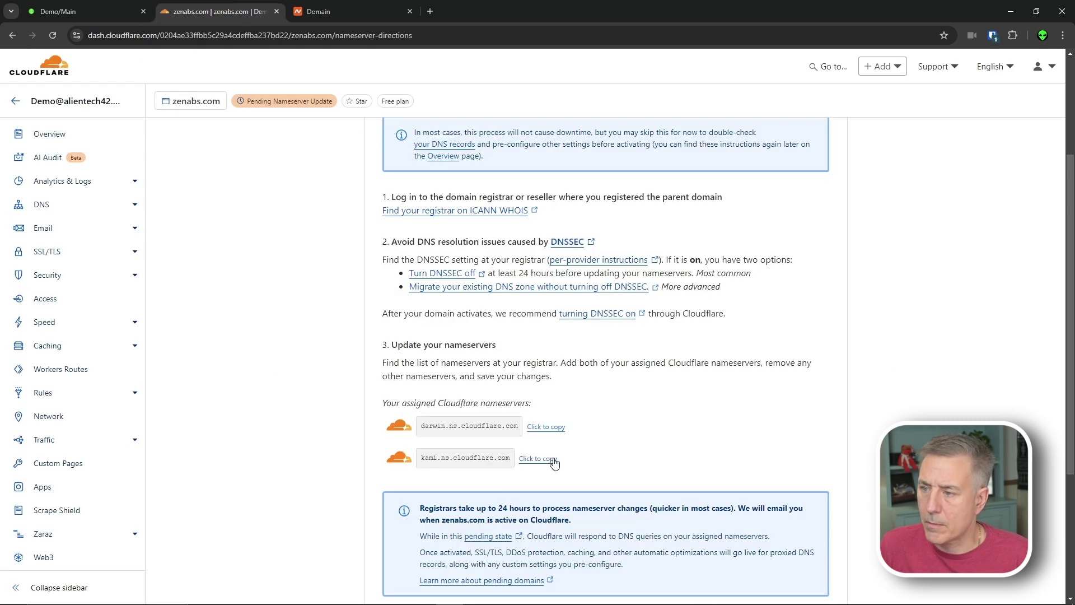
pyautogui.click(536, 460)
pyautogui.hotkey('ctrl', 'Tab')
pyautogui.hotkey('ctrl', 'v')
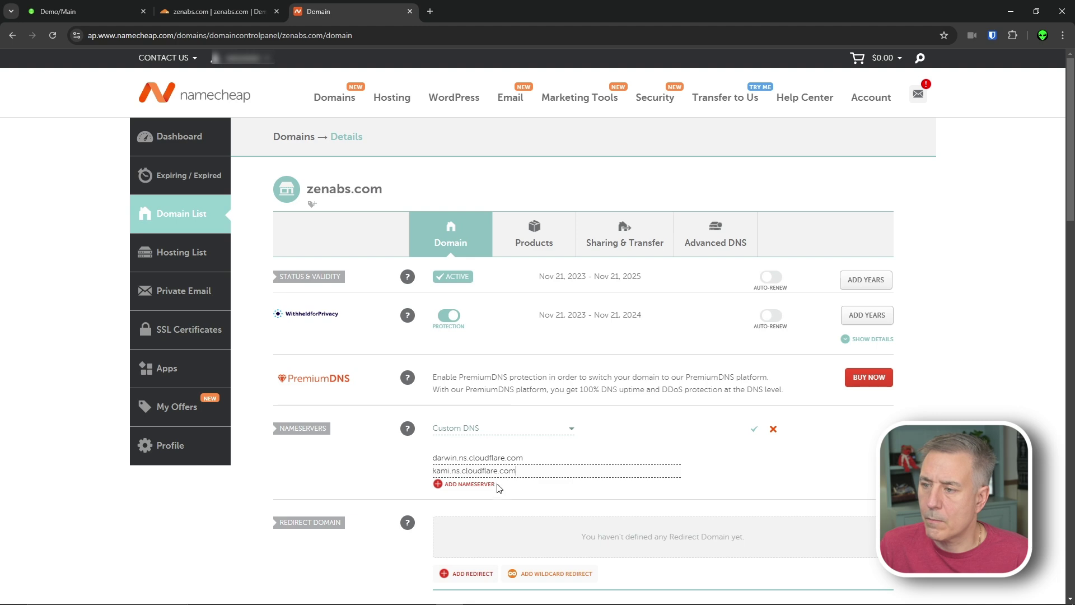
pyautogui.click(755, 429)
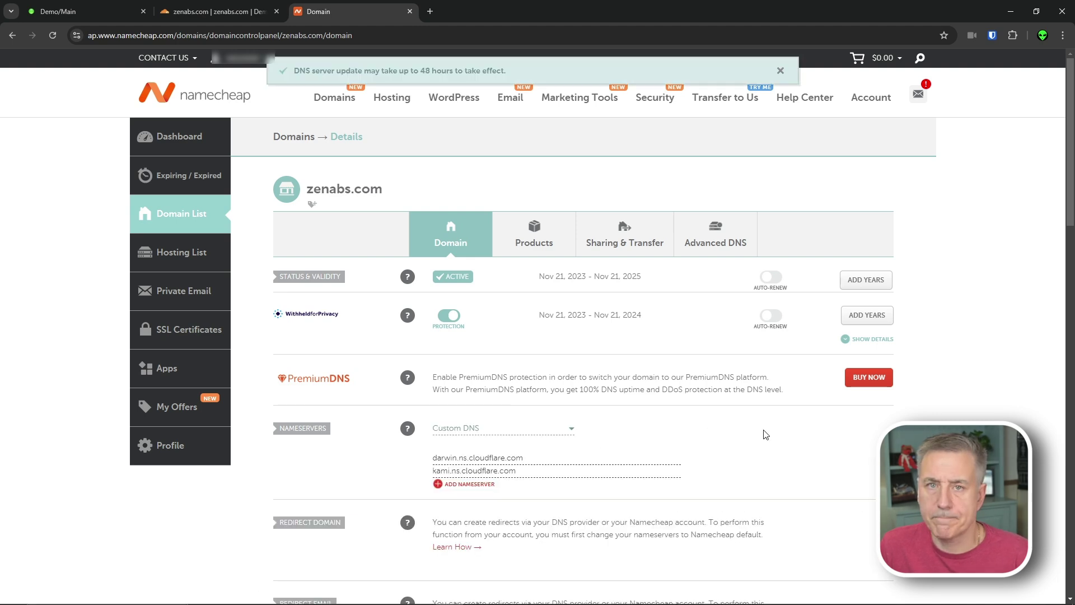
pyautogui.click(214, 17)
pyautogui.scroll(-4, 497, 297)
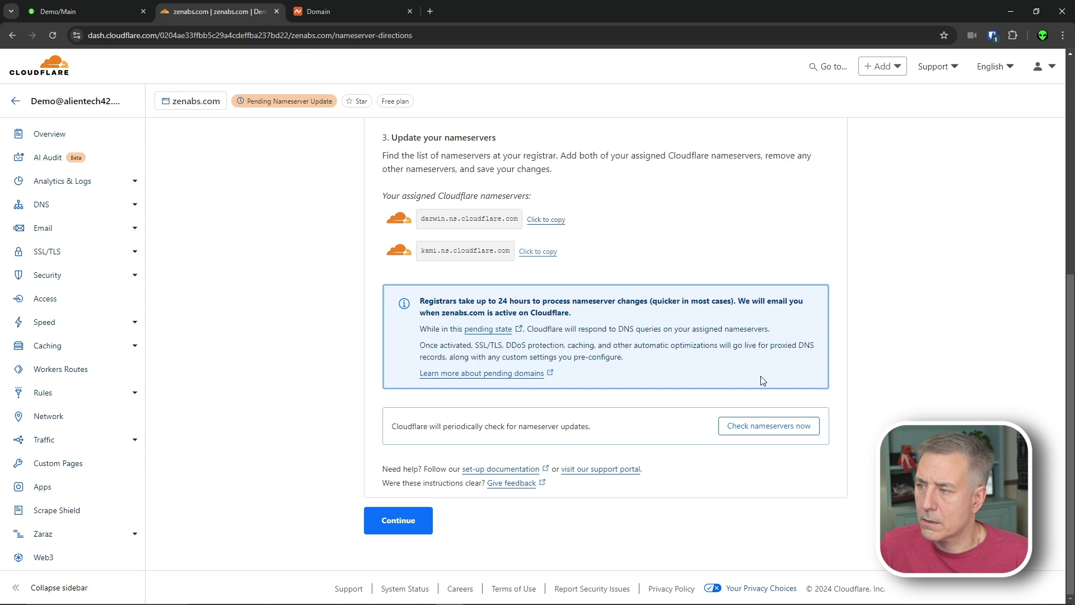
# Run Cloudflare's Check nameservers now for zenabs.com.
pyautogui.click(772, 430)
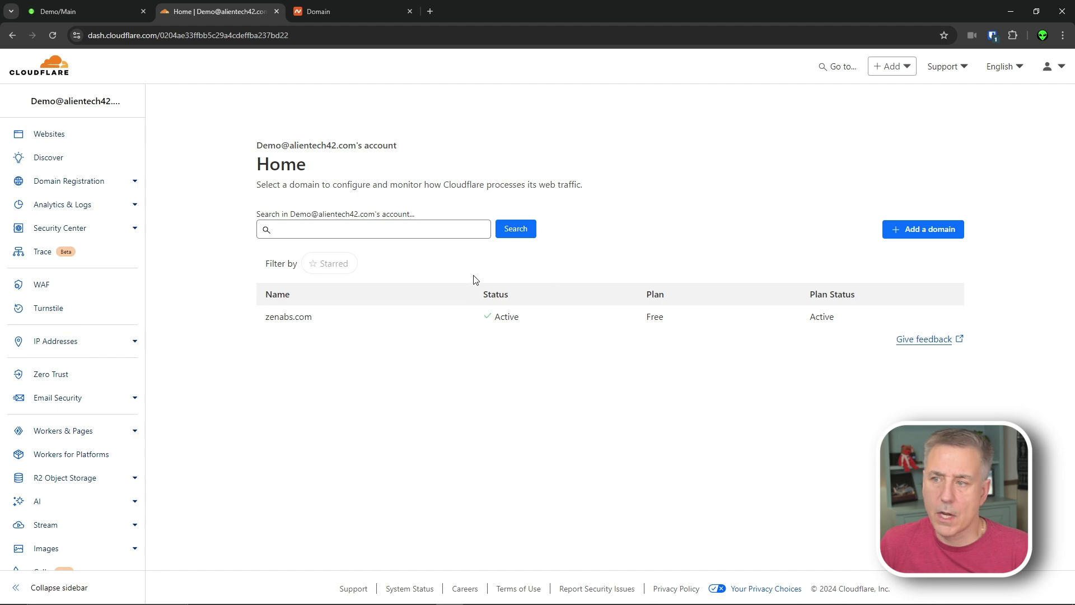
# Open the Active zenabs.com domain from the Cloudflare Home page.
pyautogui.click(270, 322)
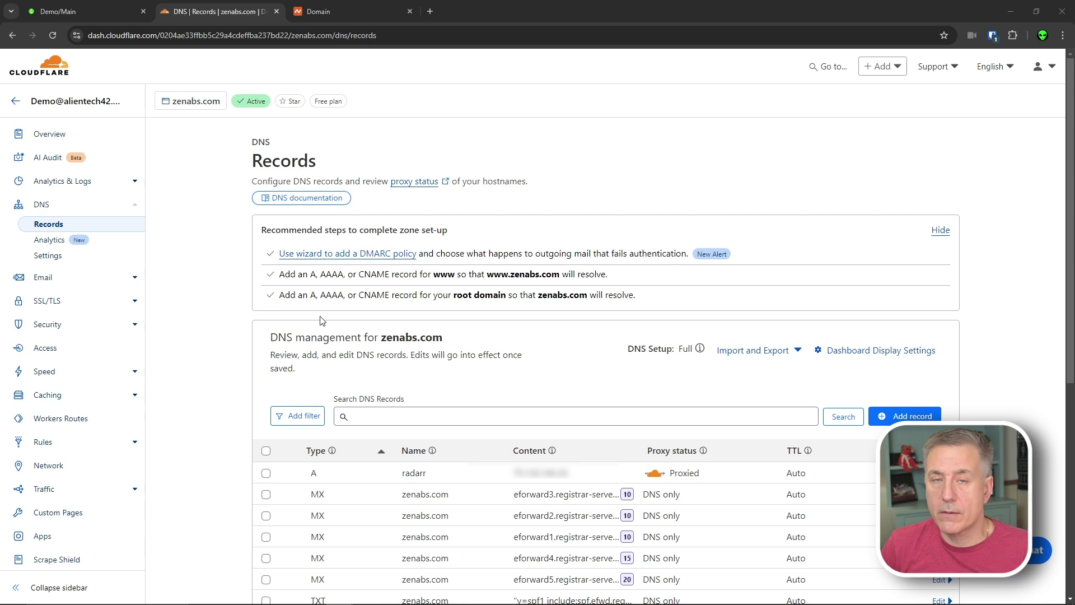
# Look up radarr.zenabs.com on dnschecker.org, then return to the Cloudflare DNS records.
pyautogui.click(425, 12)
pyautogui.click(375, 33)
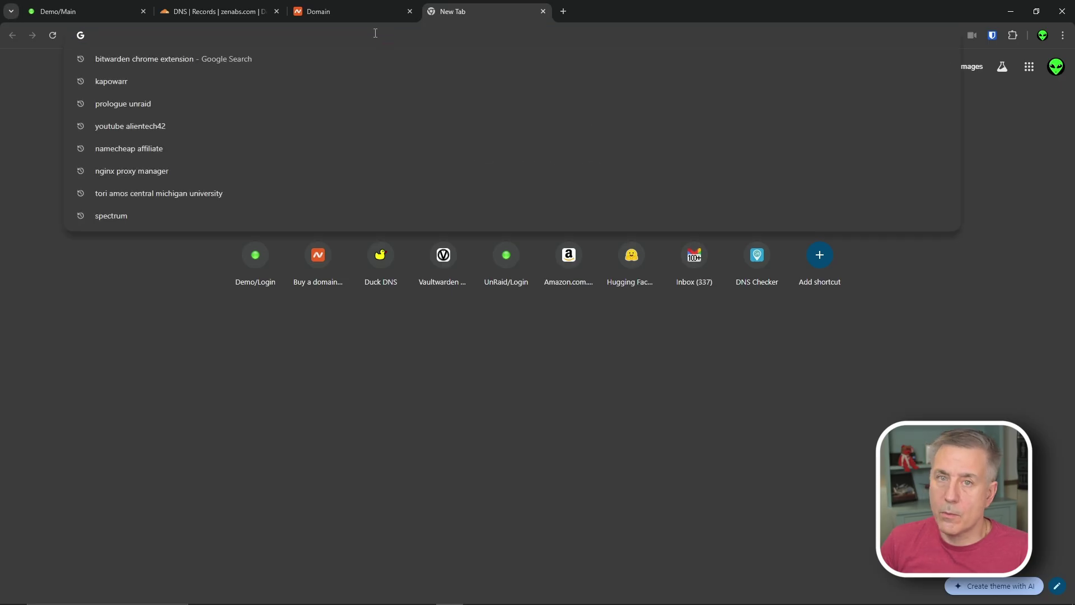
pyautogui.write('dns')
pyautogui.press('Return')
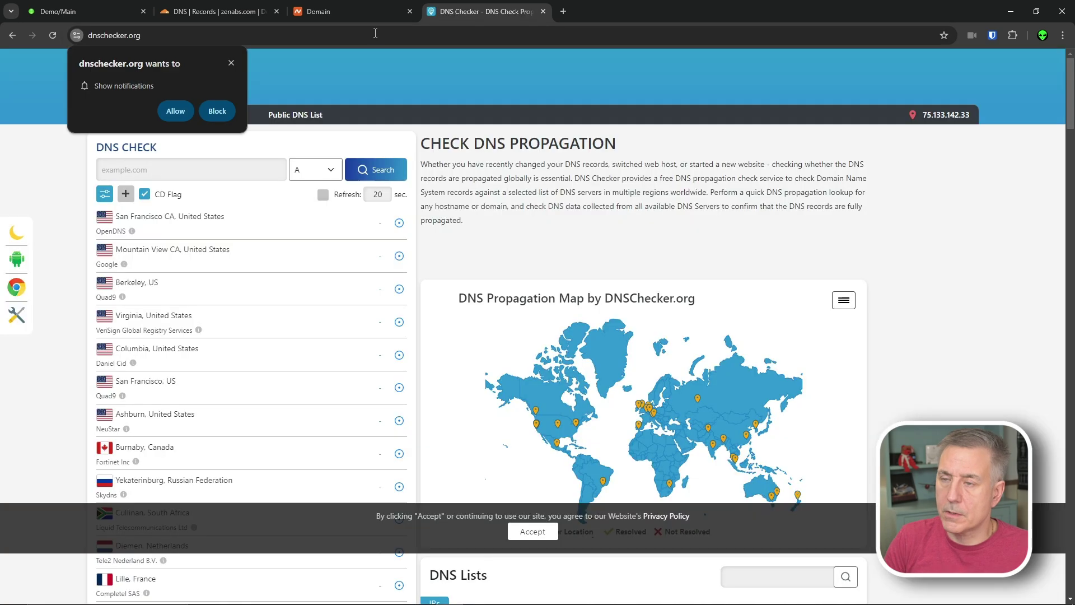
pyautogui.click(145, 168)
pyautogui.write('r')
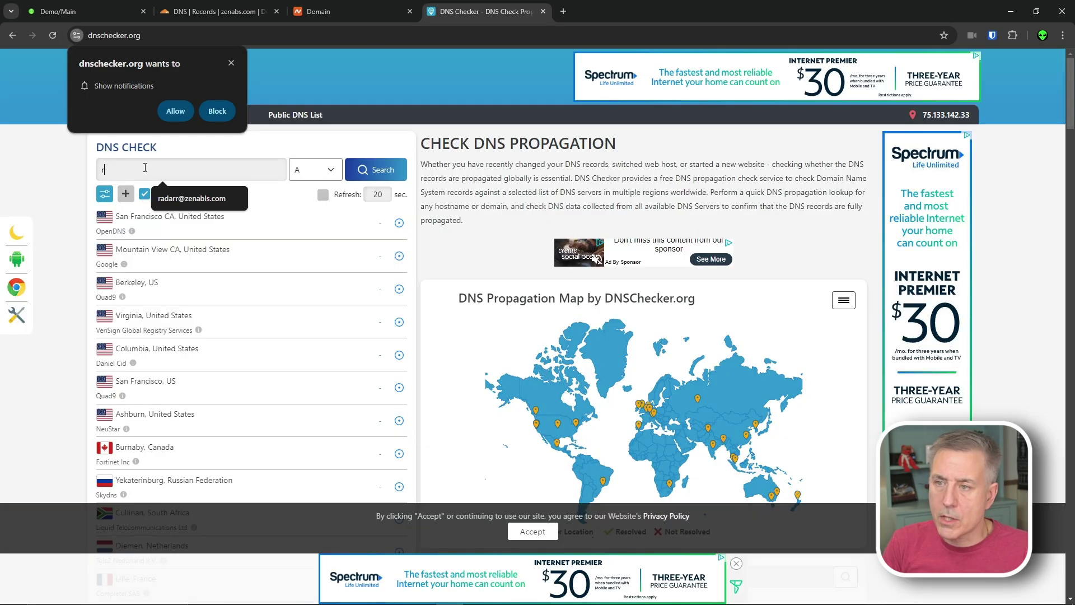
pyautogui.write('adarr.zenabls')
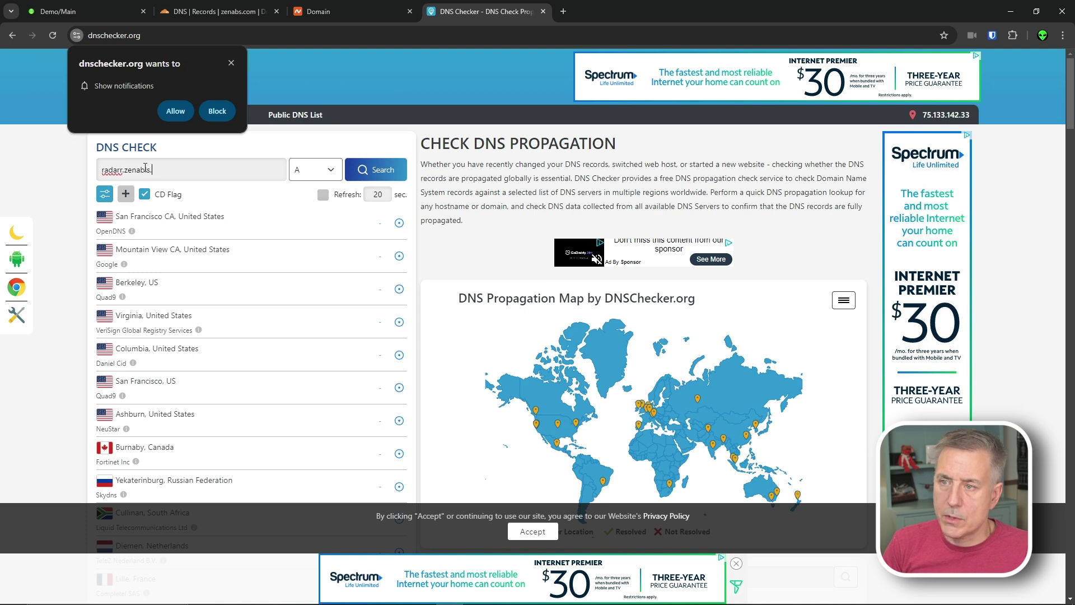
pyautogui.write('.com')
pyautogui.press('Return')
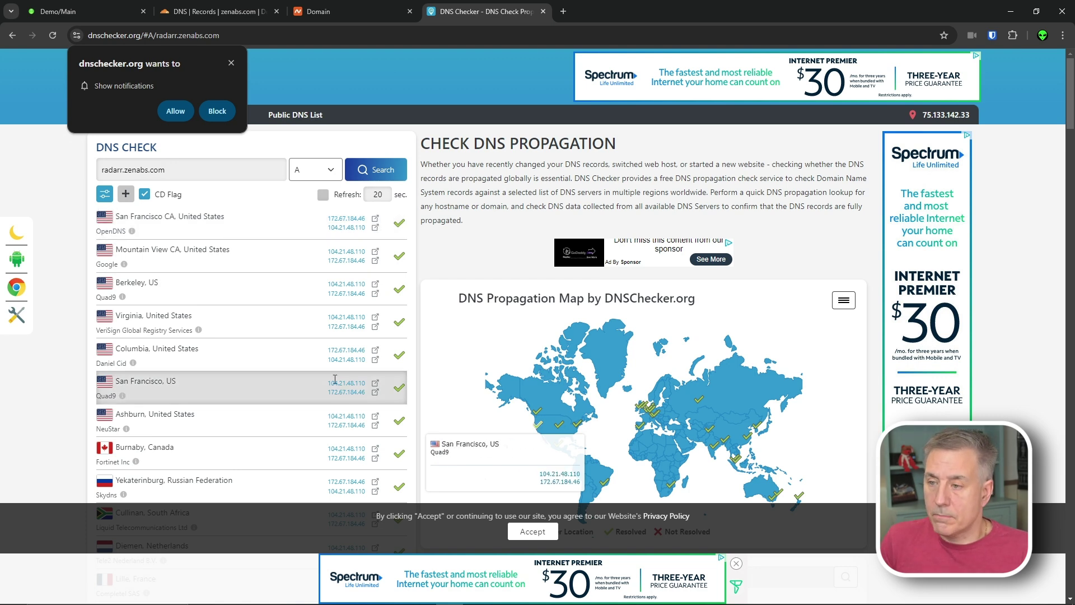
pyautogui.scroll(-2, 334, 384)
pyautogui.click(216, 11)
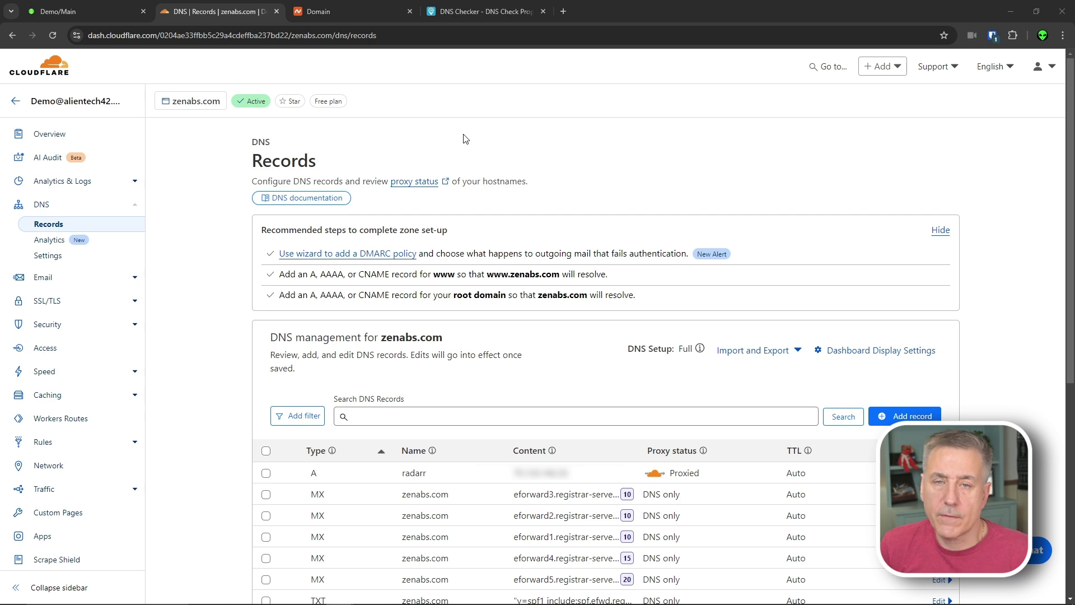
pyautogui.click(564, 11)
# Check radarr.zenabs.com's certificate with the SSL Shopper SSL Checker.
pyautogui.hotkey('ctrl', 'v')
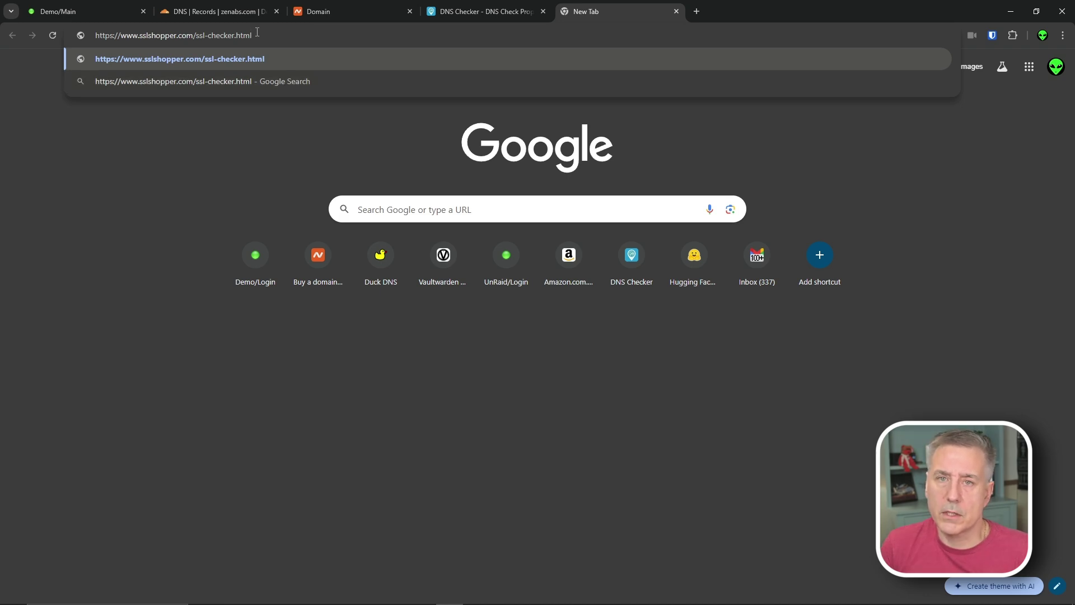
pyautogui.press('Return')
pyautogui.click(348, 269)
pyautogui.write('r')
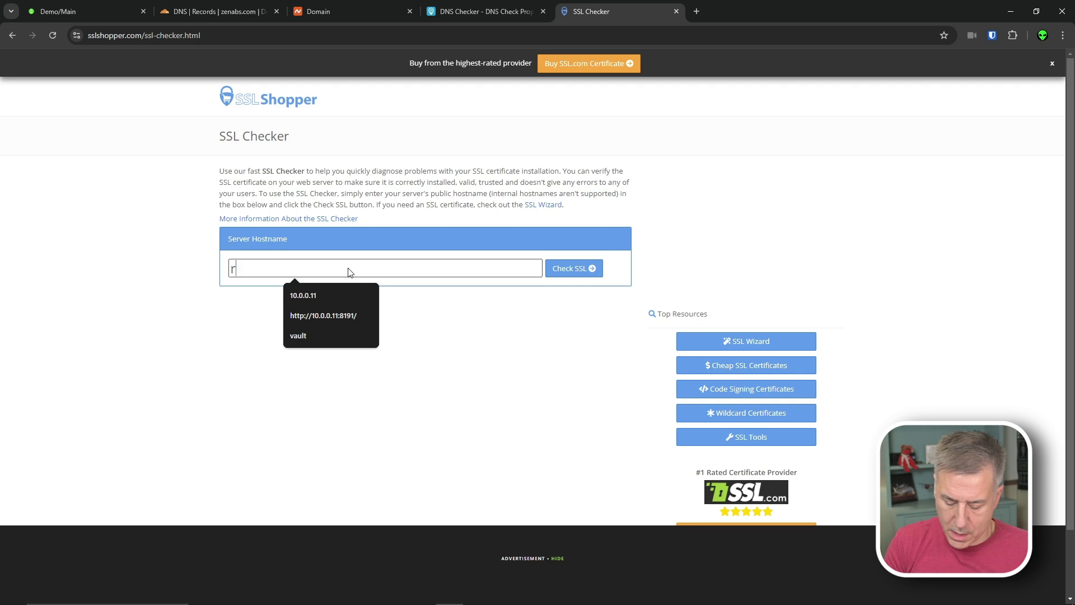
pyautogui.write('adarr')
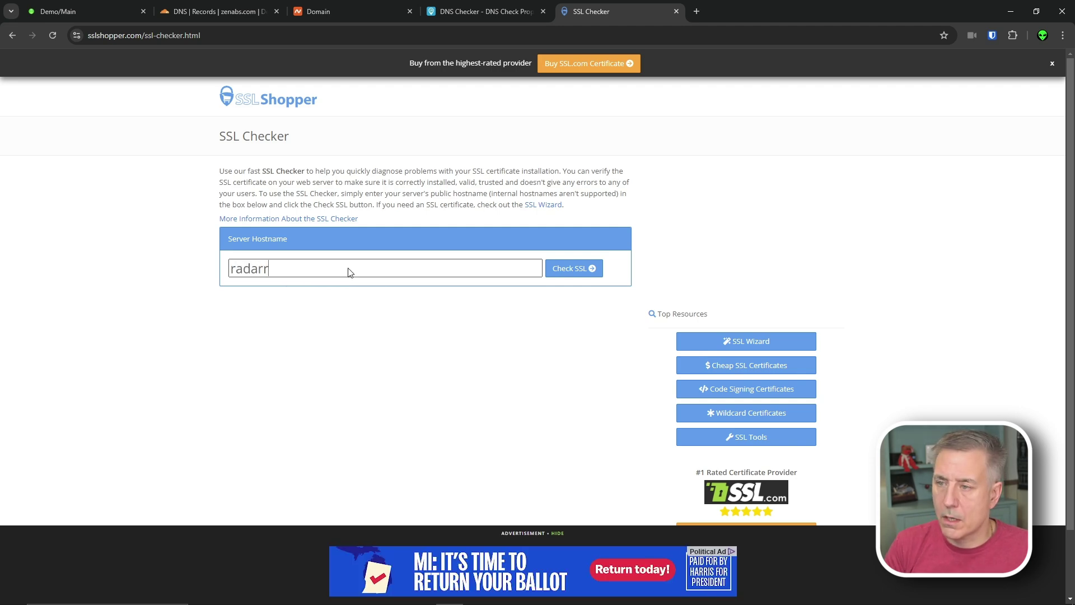
pyautogui.write('.zenabs.')
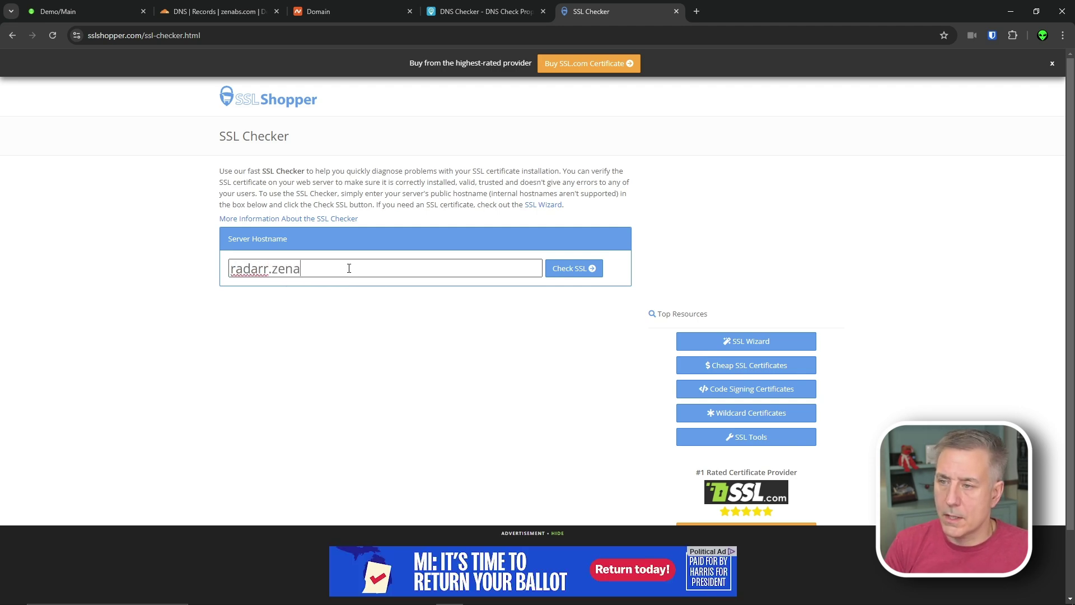
pyautogui.write('com')
pyautogui.press('Return')
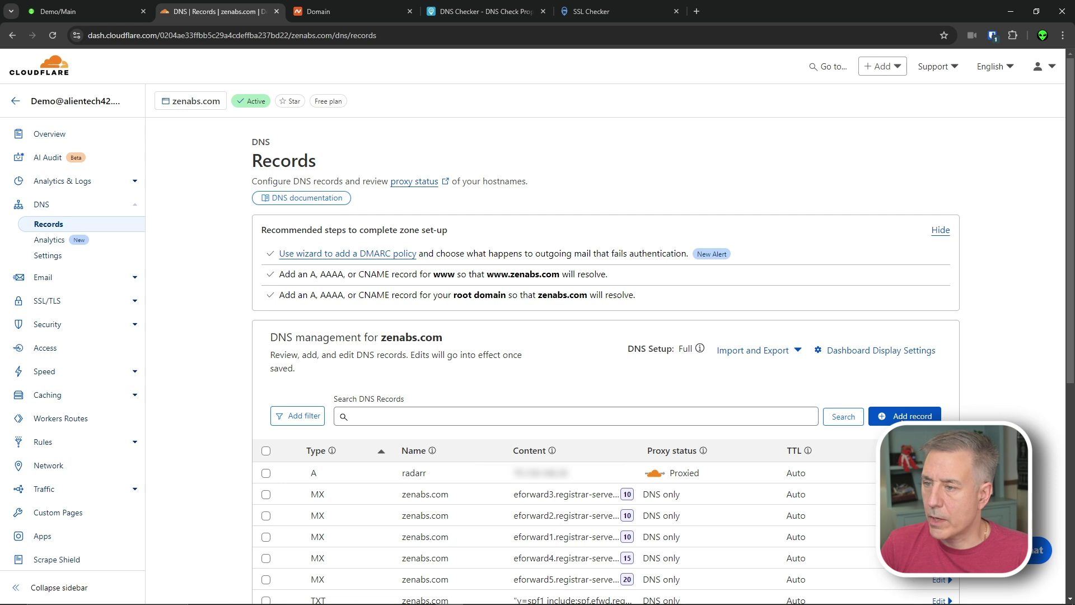
# Add a proxied CNAME record 'vault' targeting zenabs.com.
pyautogui.click(896, 415)
pyautogui.click(318, 511)
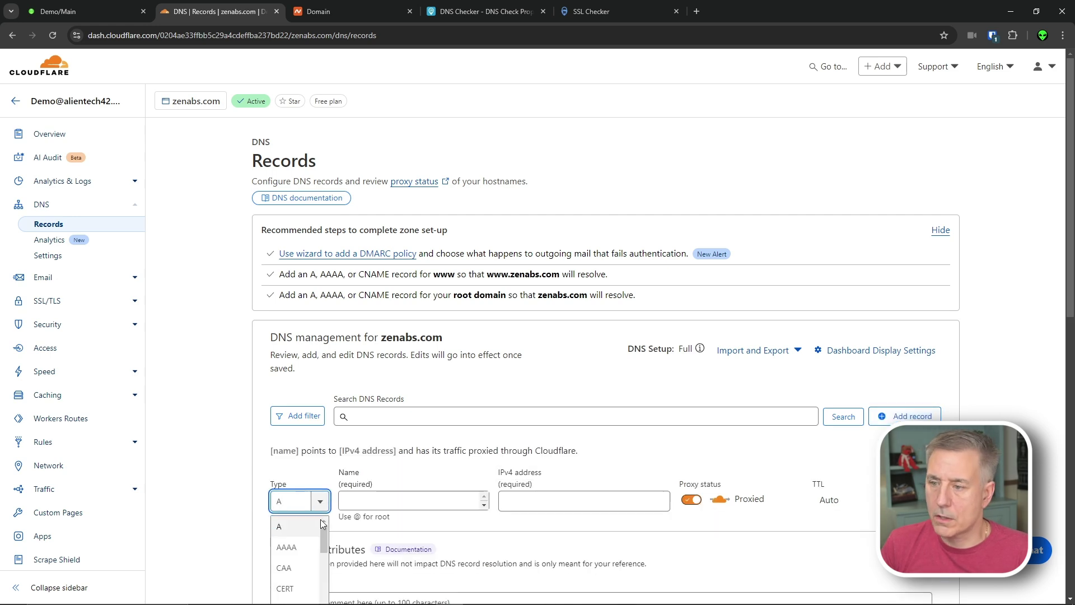
pyautogui.scroll(-1, 323, 523)
pyautogui.click(286, 582)
pyautogui.scroll(-2, 501, 506)
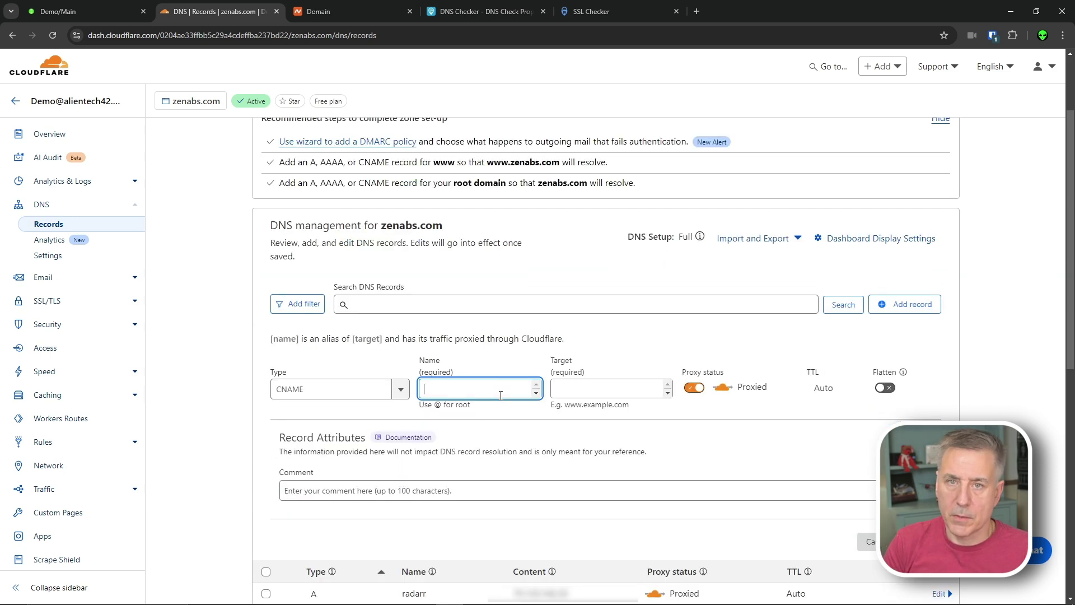
pyautogui.write('vault')
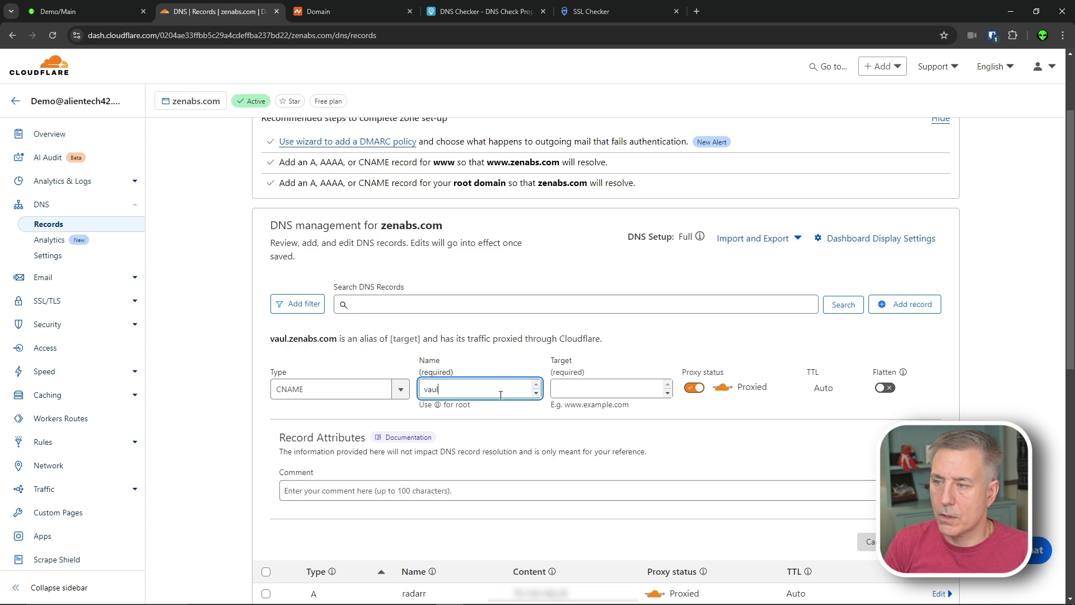
pyautogui.click(575, 388)
pyautogui.write('zenabs.com')
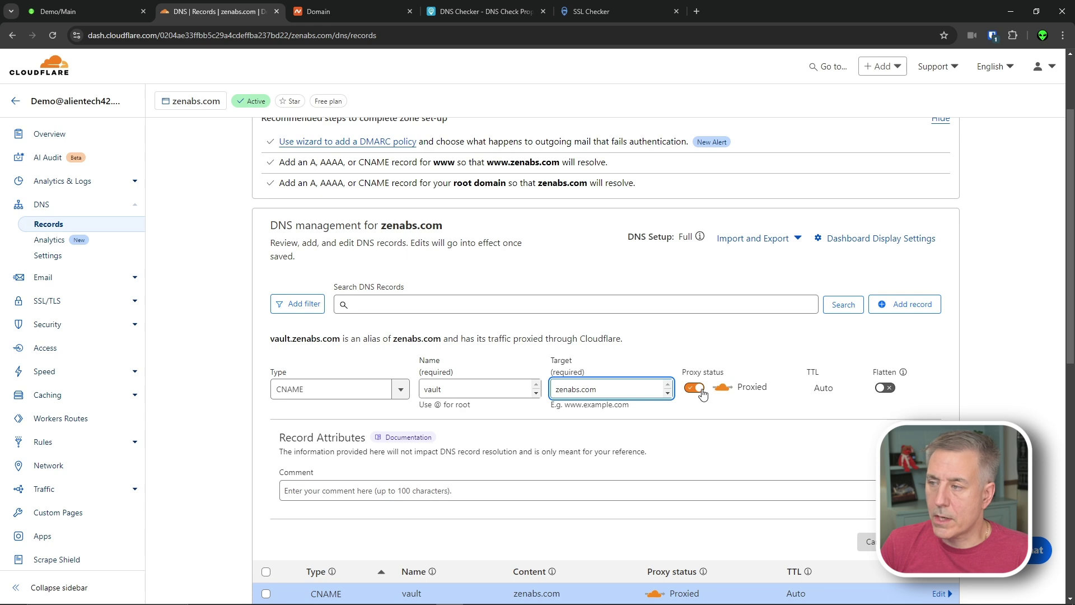
pyautogui.press('Return')
# Look up vault.zenabs.com in DNS Checker to confirm it resolves.
pyautogui.click(474, 11)
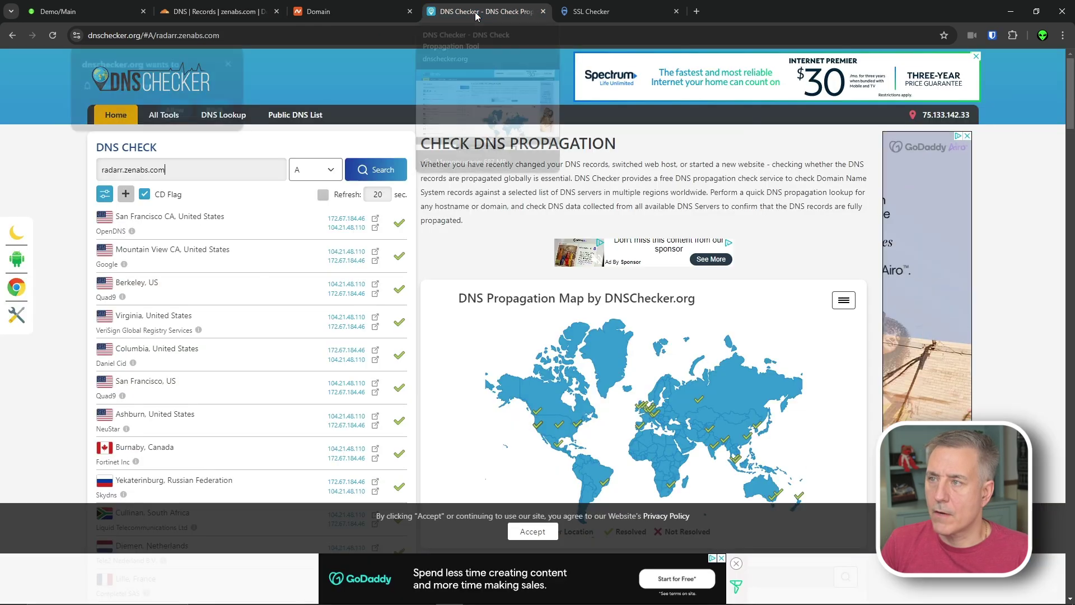
pyautogui.doubleClick(117, 169)
pyautogui.write('vault')
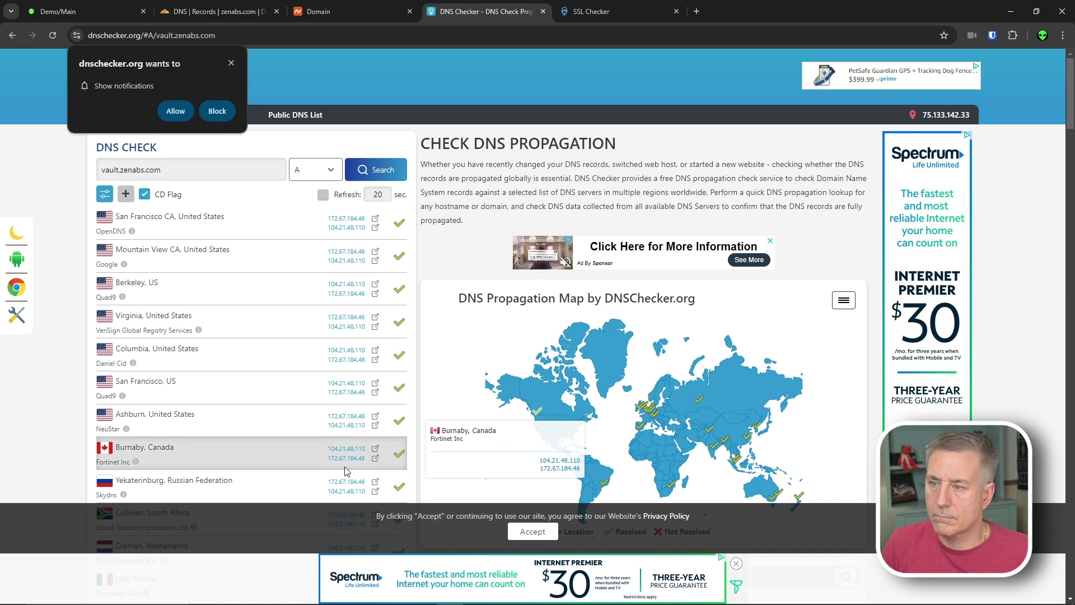
pyautogui.hotkey('ctrl', '2')
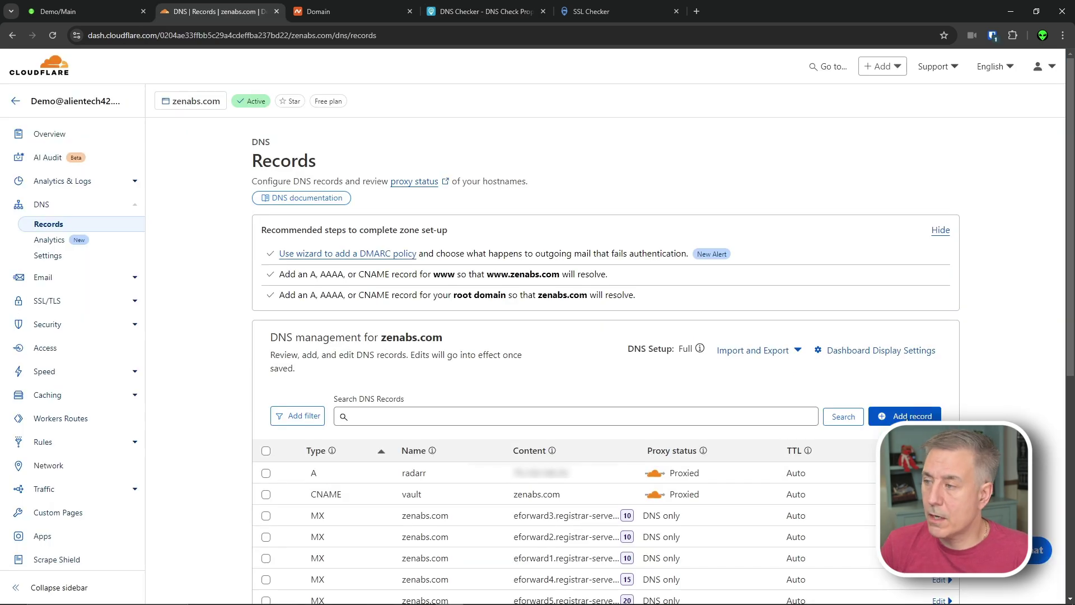
pyautogui.click(913, 417)
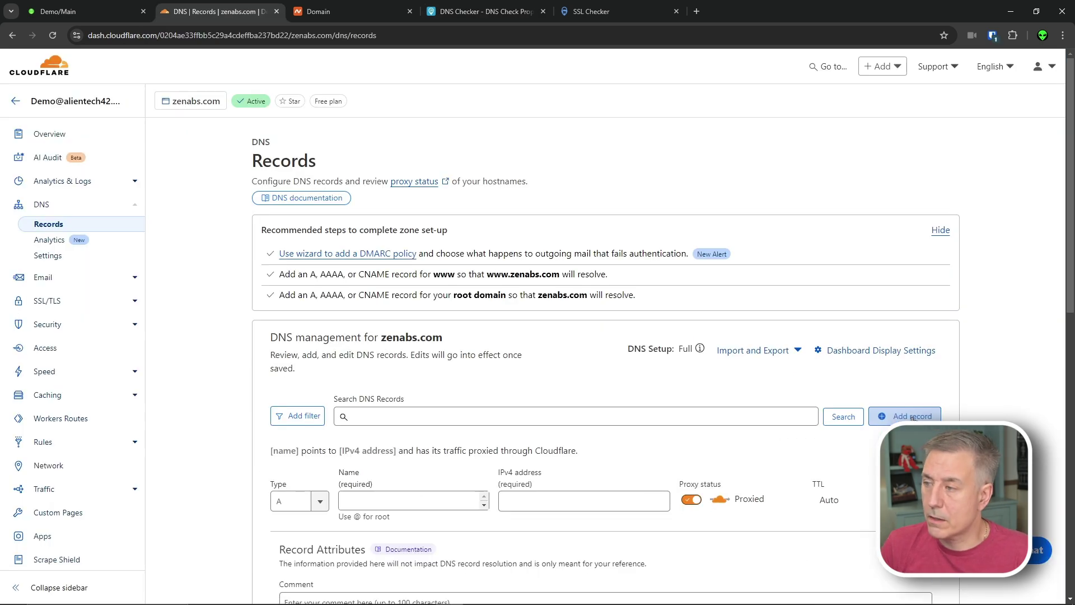
# Keep the new record's type as A and start entering its IPv4 address.
pyautogui.click(302, 499)
pyautogui.scroll(-5, 294, 585)
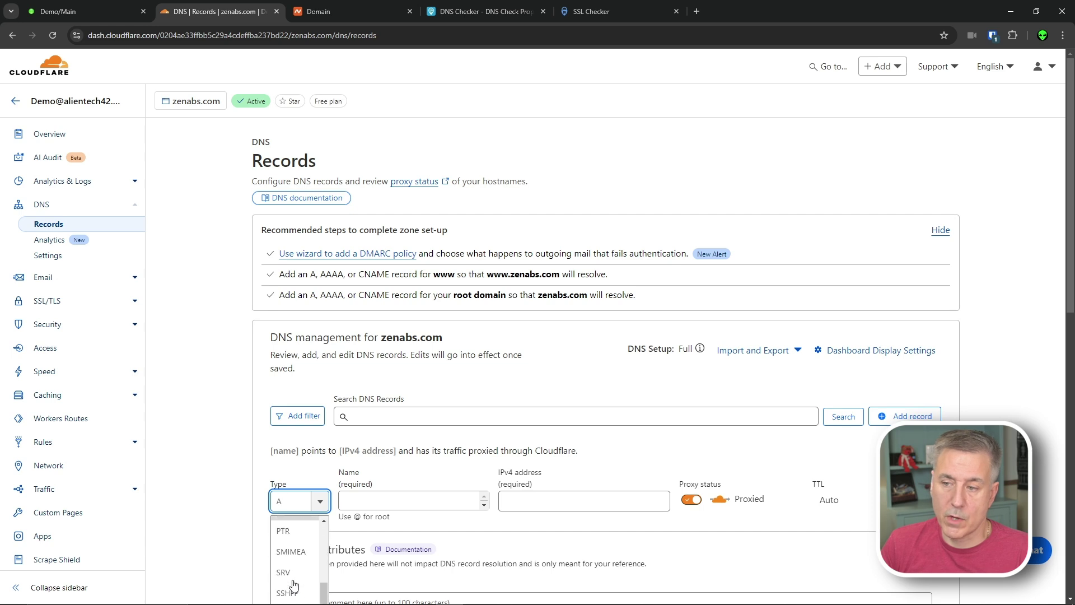
pyautogui.scroll(-2, 294, 585)
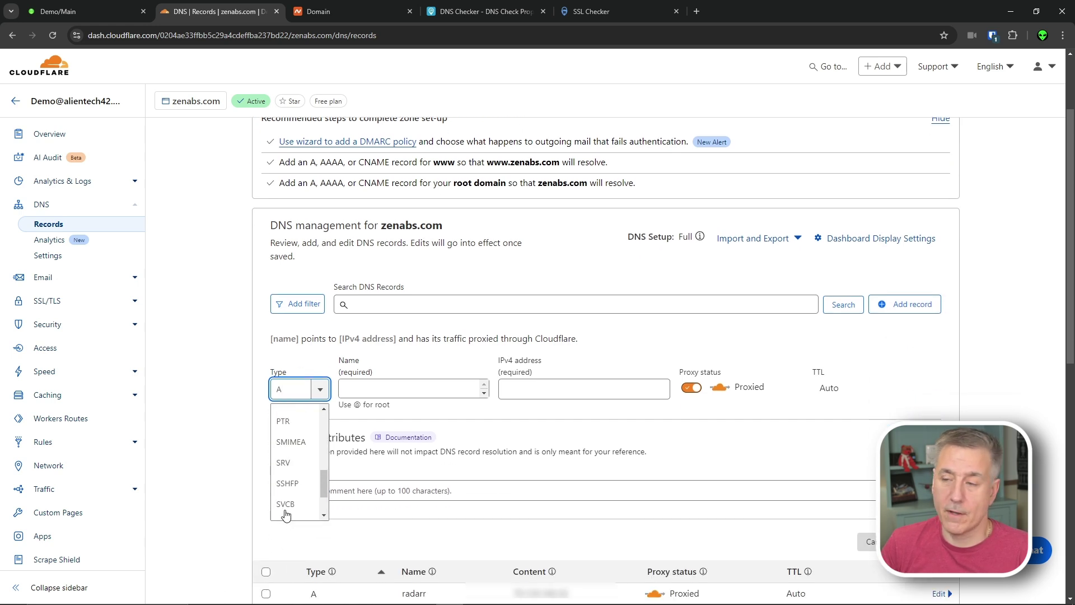
pyautogui.scroll(6, 286, 512)
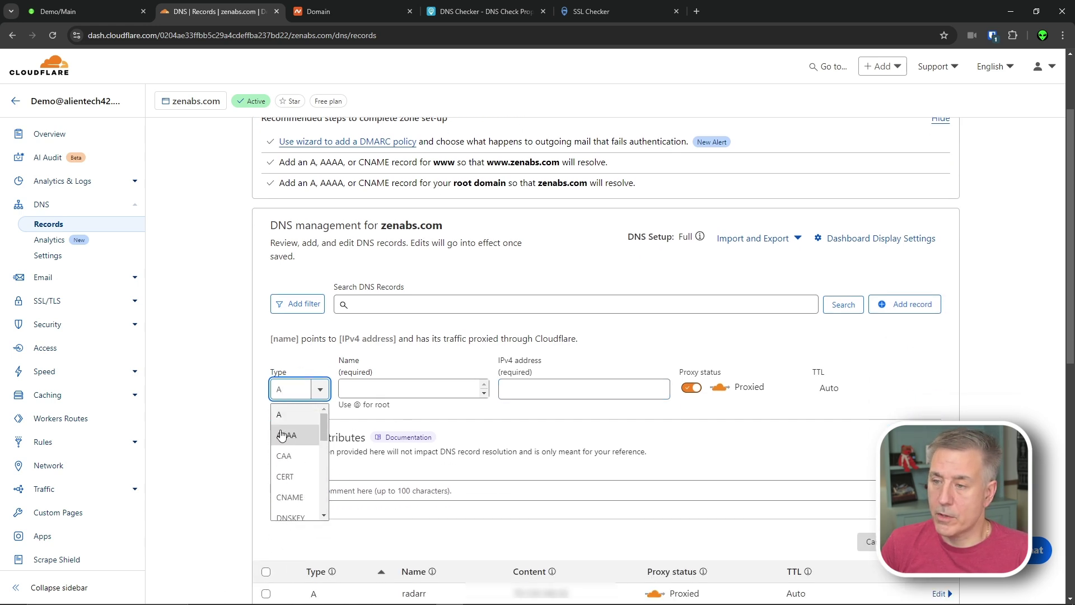
pyautogui.click(286, 417)
pyautogui.click(526, 386)
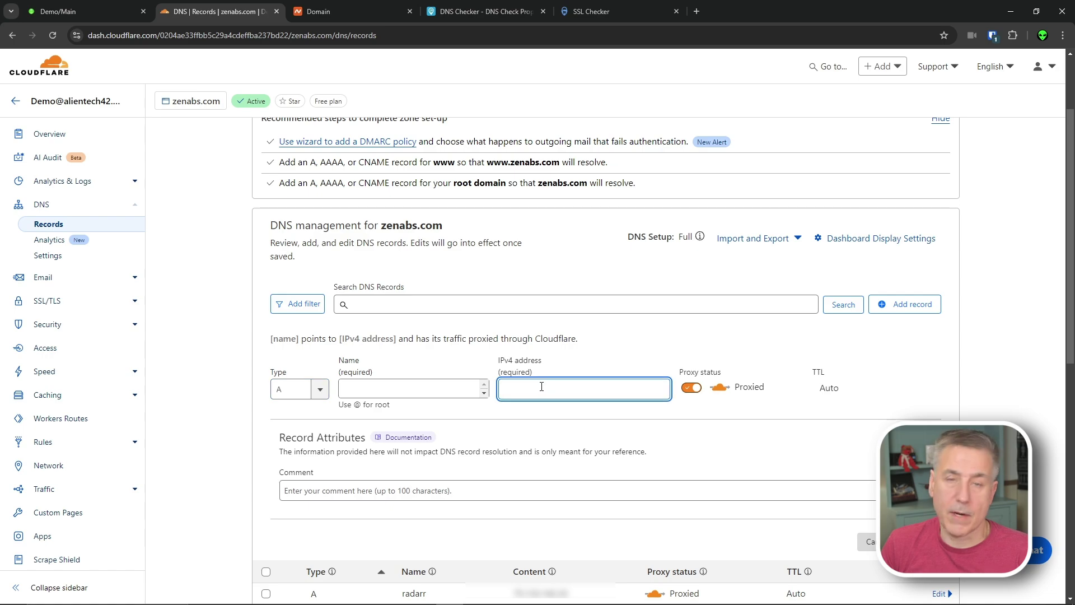